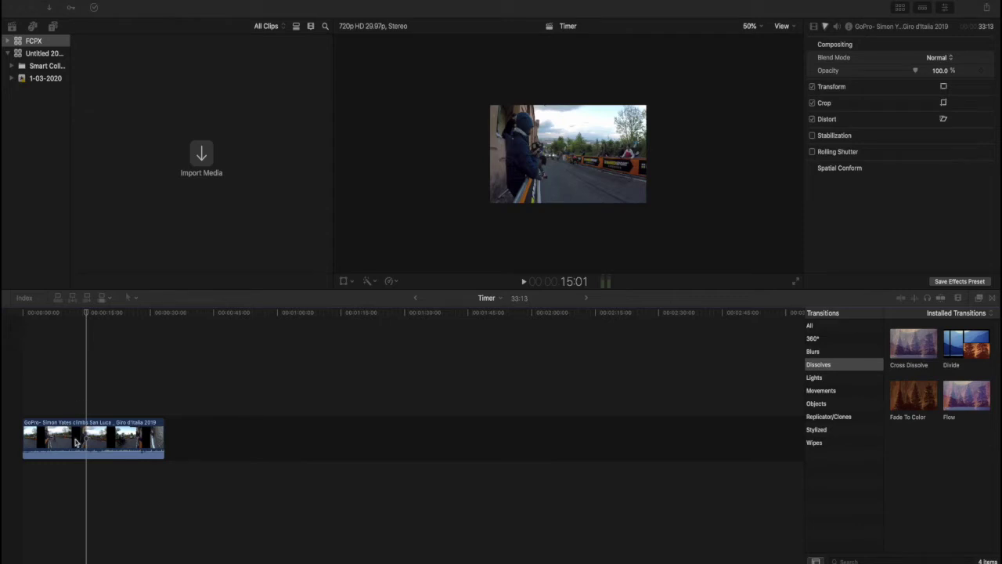
- Park the playhead about 8 seconds into the GoPro clip and switch to the cutting tool
left_click(85, 313)
mouse_move(76, 316)
left_mouse_down()
mouse_move(56, 319)
mouse_move(108, 323)
mouse_move(61, 330)
mouse_move(102, 326)
mouse_move(66, 339)
mouse_move(64, 317)
left_mouse_up()
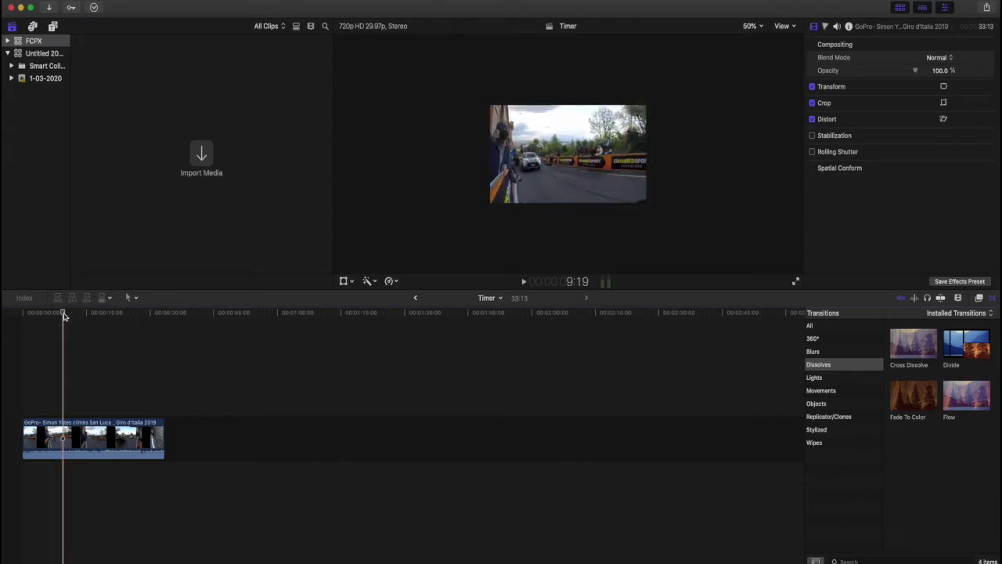
left_click_drag(64, 314, 57, 314)
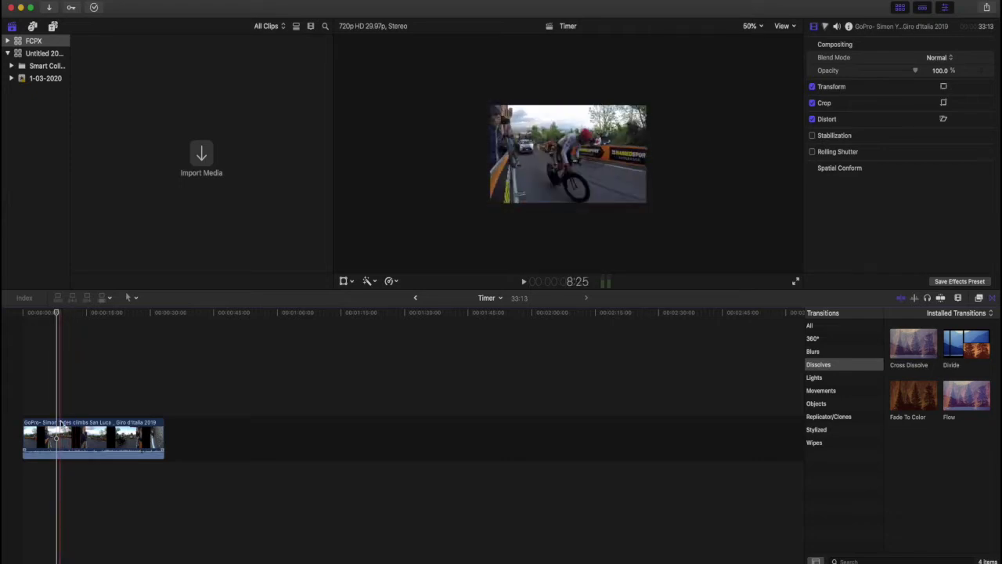
key("r")
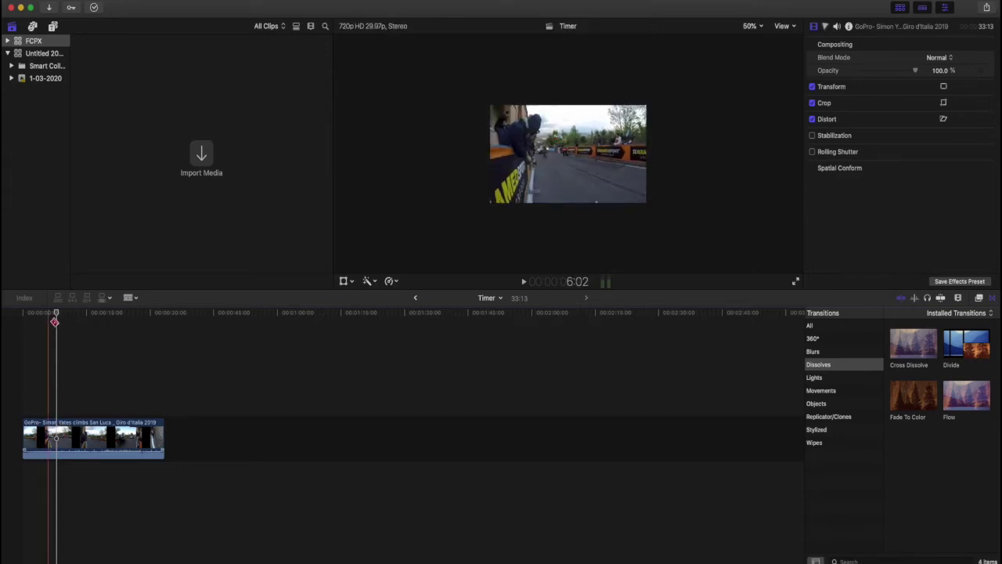
left_click(54, 27)
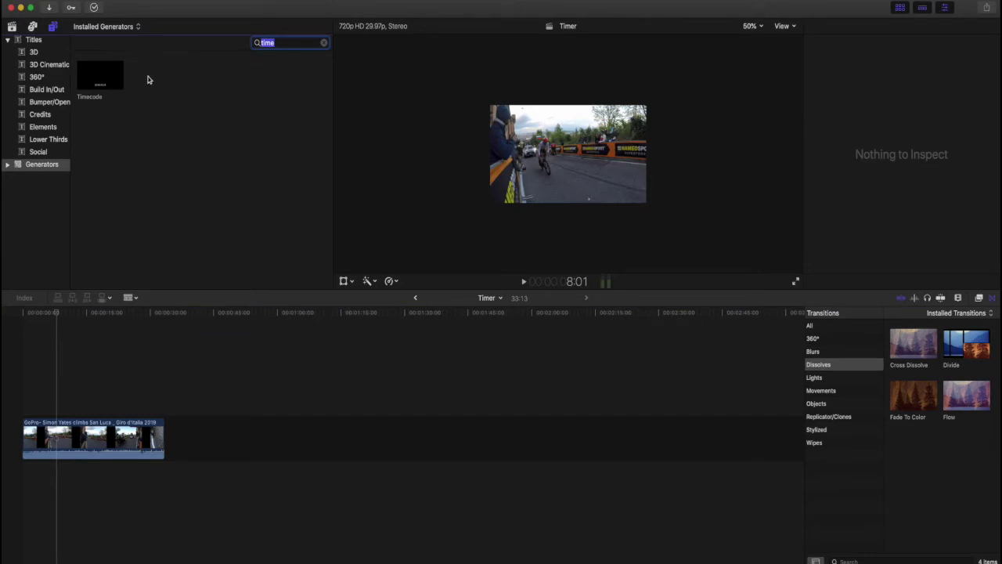
- Place the Timecode generator above the race clip at the playhead and preview its overlay
left_click(104, 78)
left_click_drag(102, 78, 60, 391)
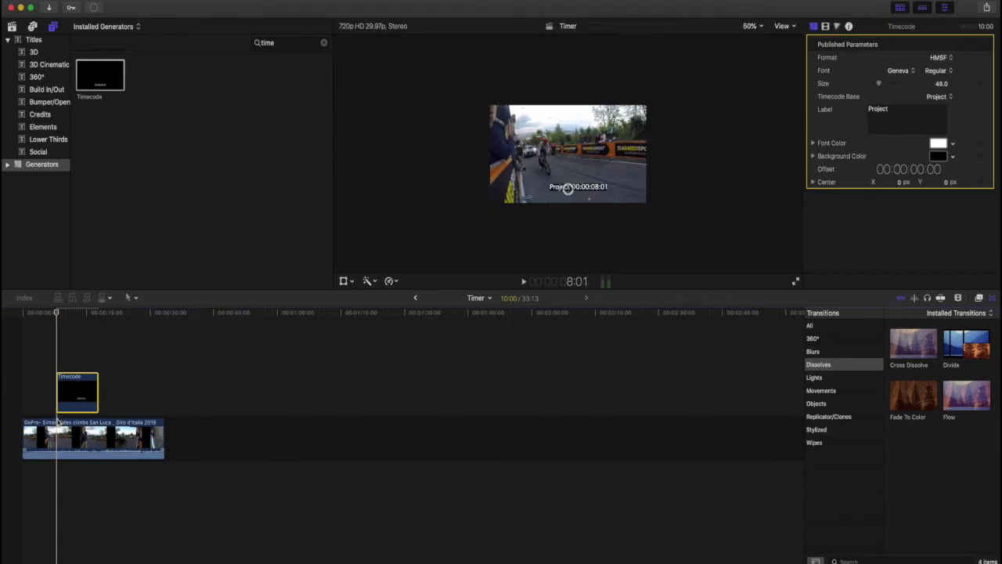
left_click_drag(54, 314, 98, 323)
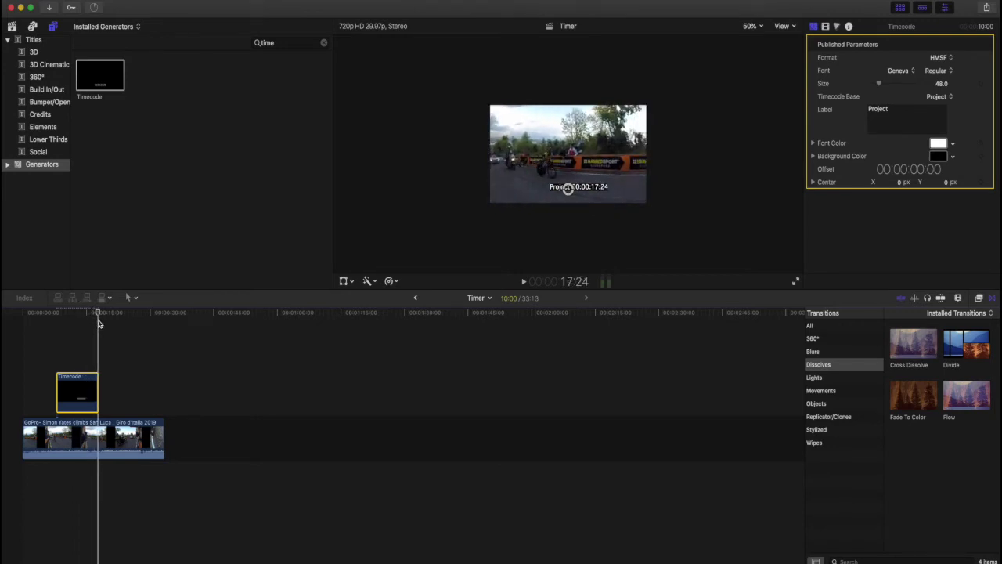
left_click_drag(99, 322, 99, 322)
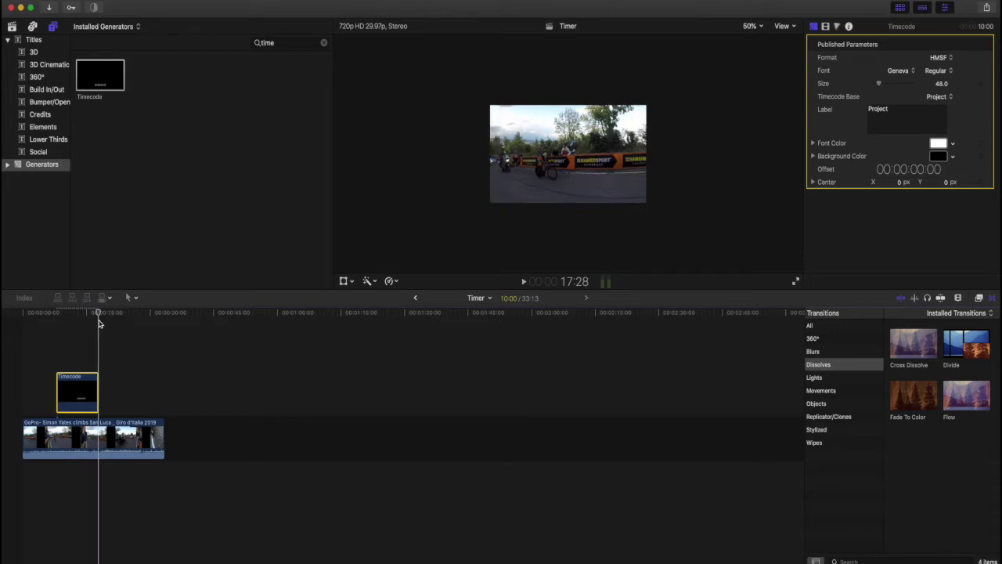
- Zoom in and trim the Timecode clip to end at 18 seconds
left_click(82, 364)
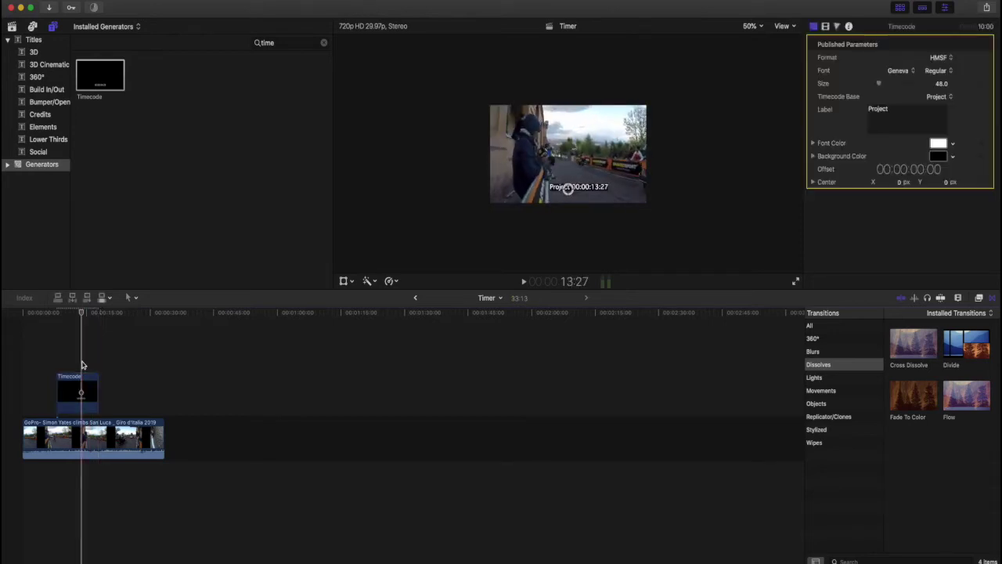
key("super+equal")
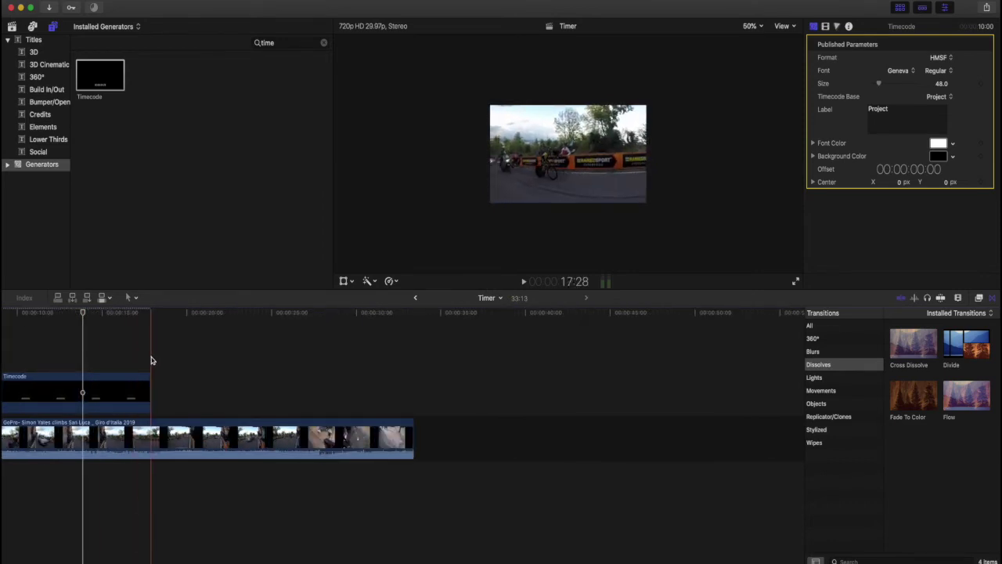
left_click(153, 360)
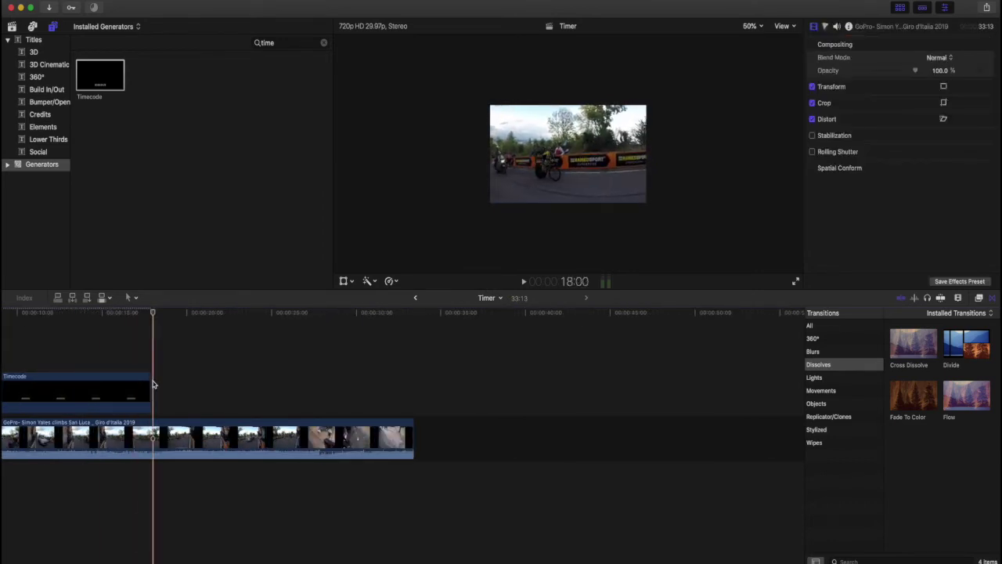
left_click_drag(150, 385, 149, 385)
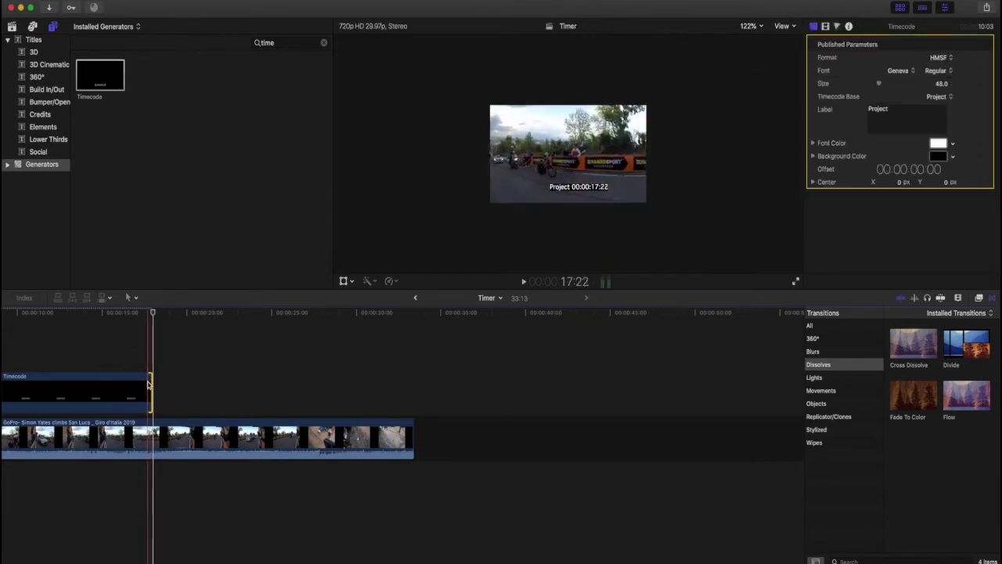
key("super+minus")
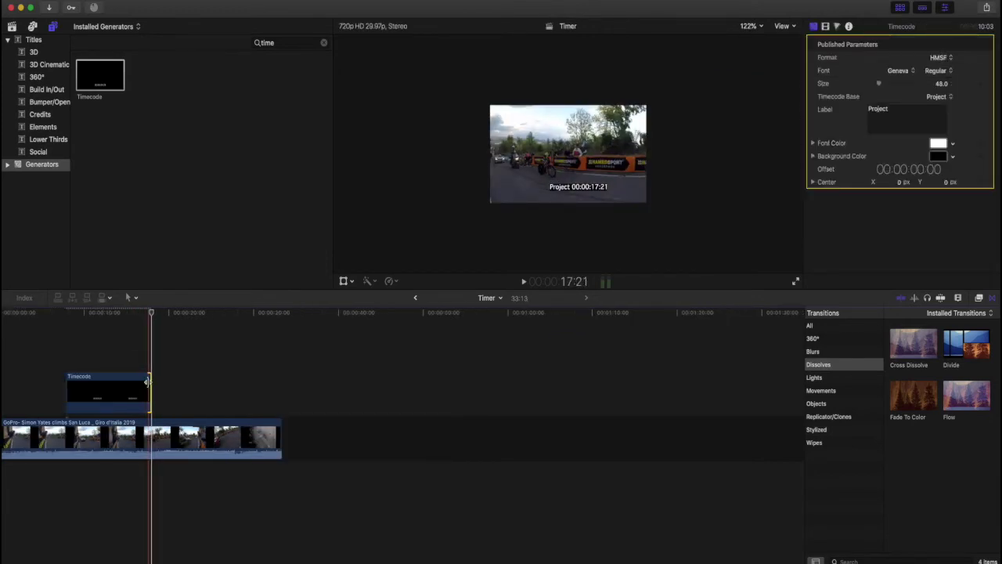
key("h")
left_click_drag(69, 347, 92, 348)
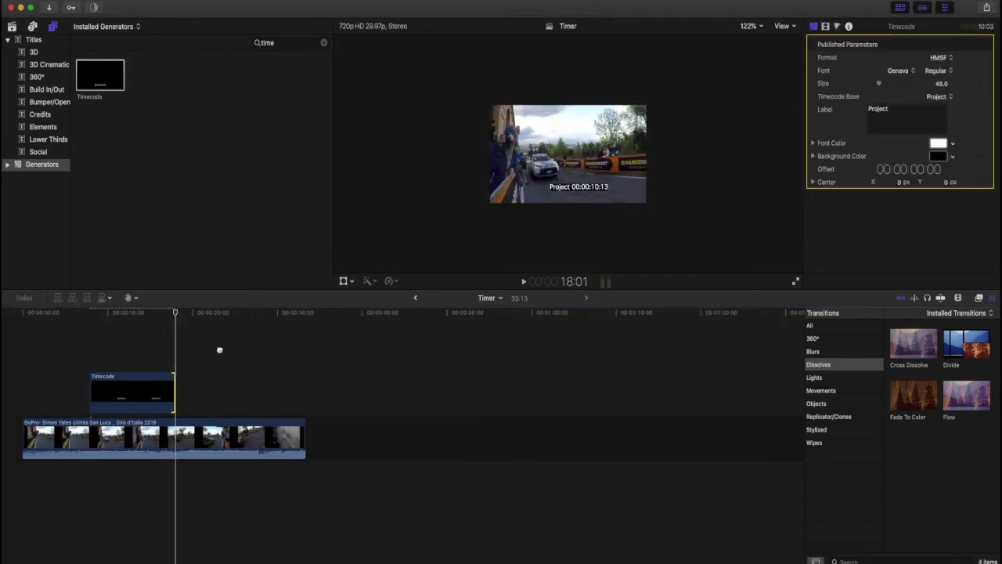
key("a")
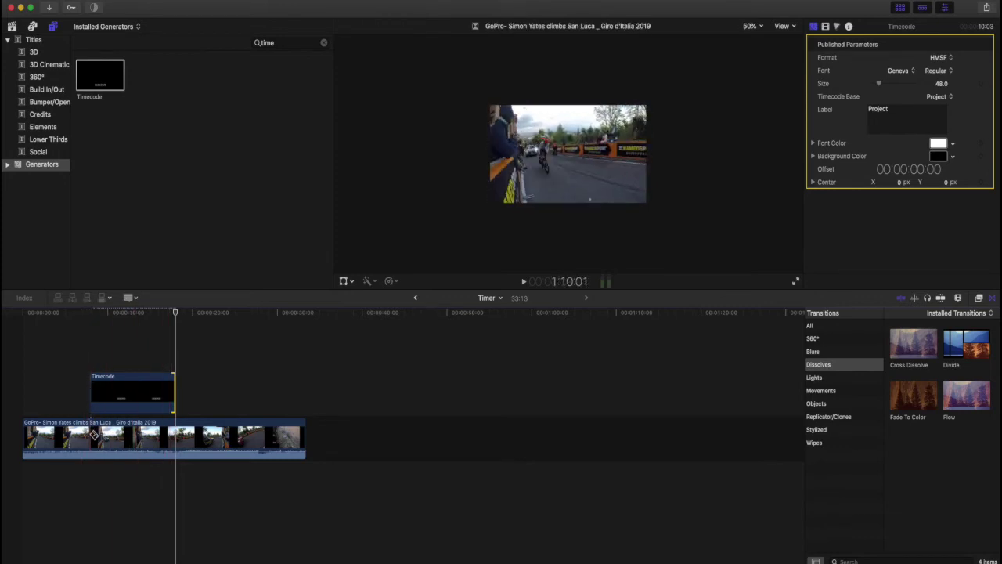
- Blade the GoPro clip at the start and end of the Timecode clip
left_click(92, 435)
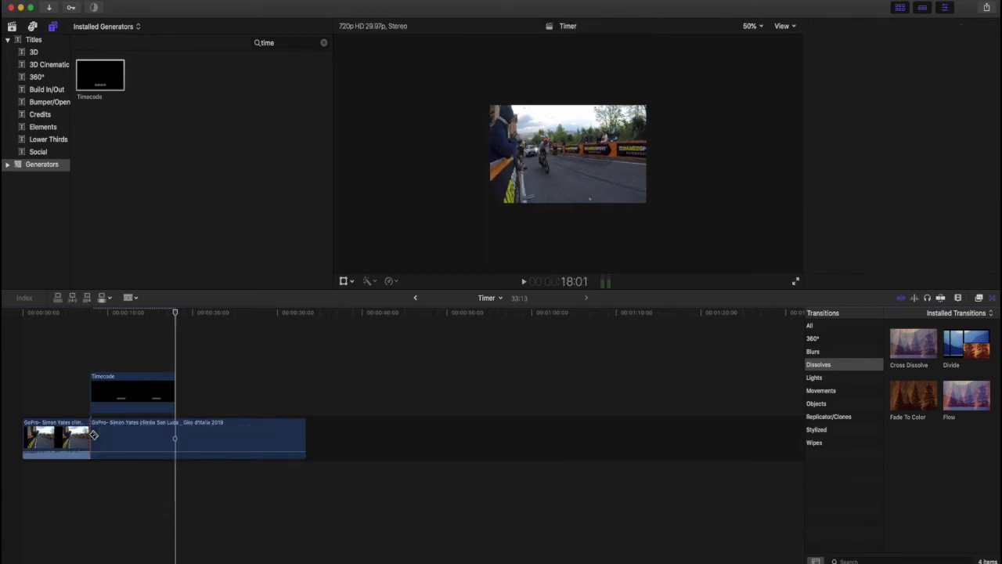
left_click(174, 313)
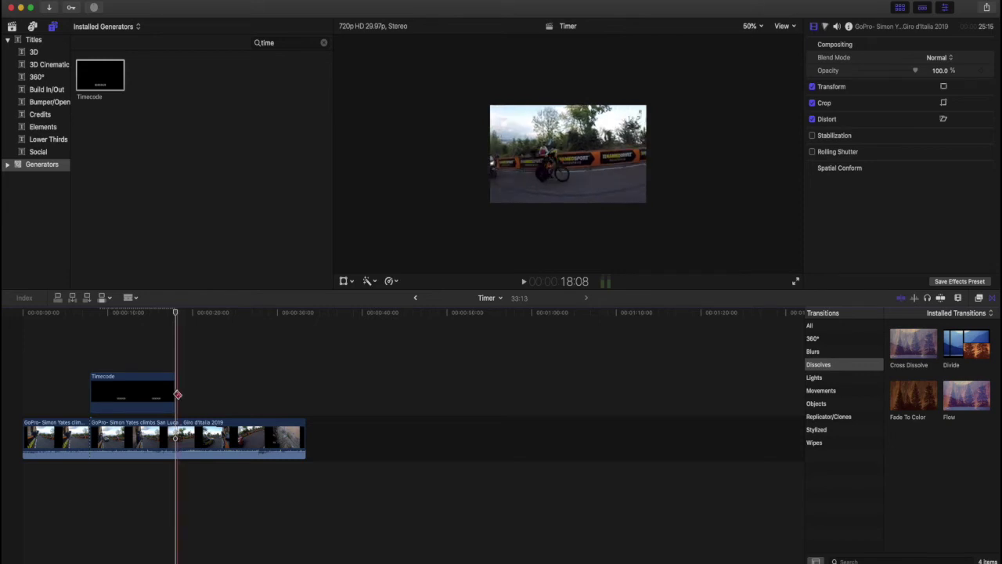
left_click(177, 431)
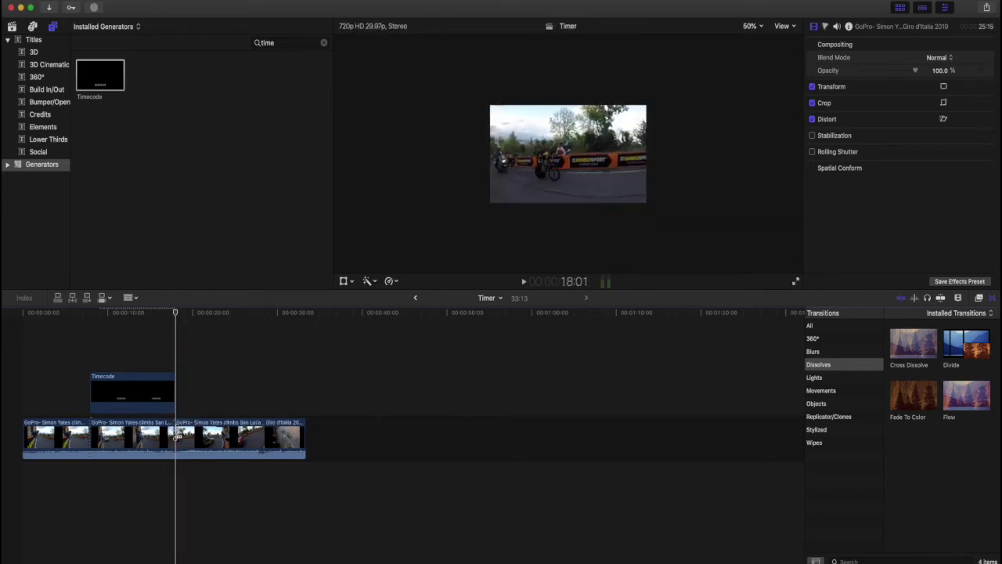
key("a")
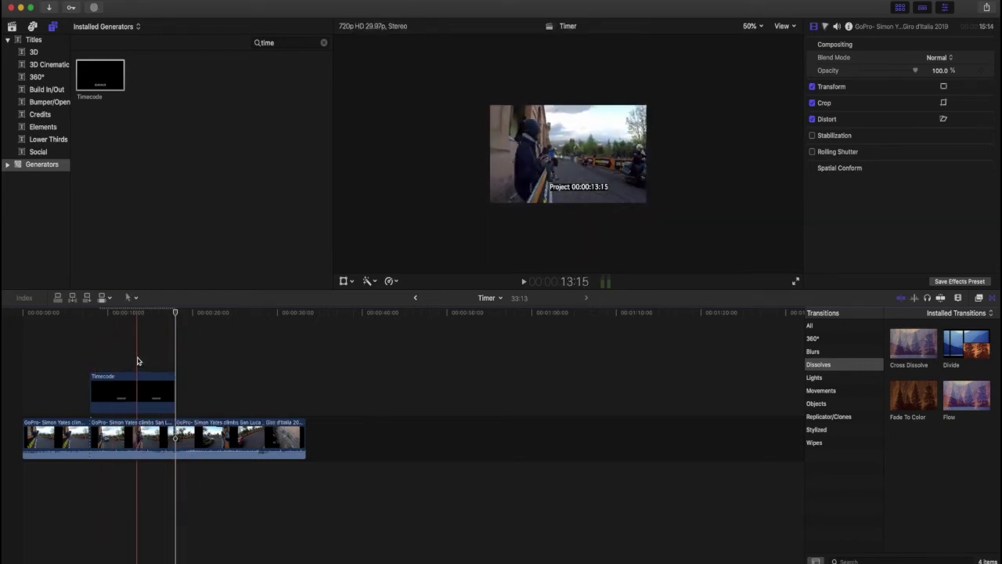
- Select the Timecode clip and middle GoPro piece, try New Compound Clip, then cancel it
left_click_drag(120, 350, 144, 443)
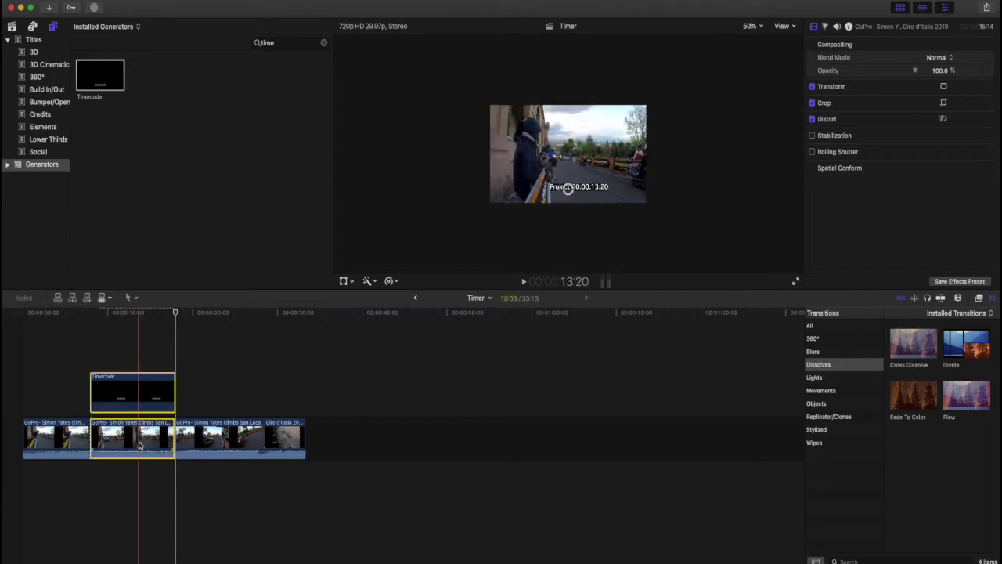
right_click(143, 442)
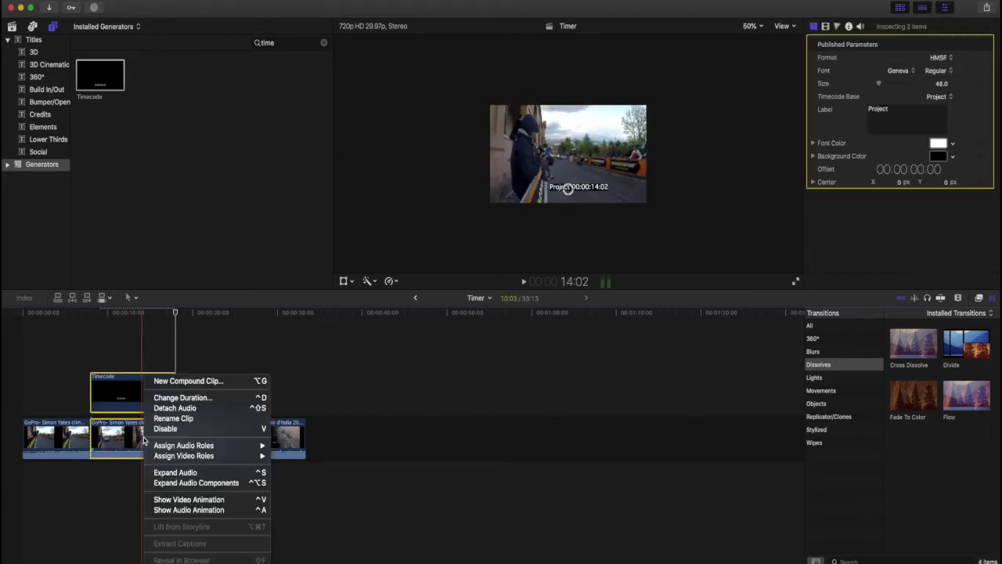
left_click(186, 384)
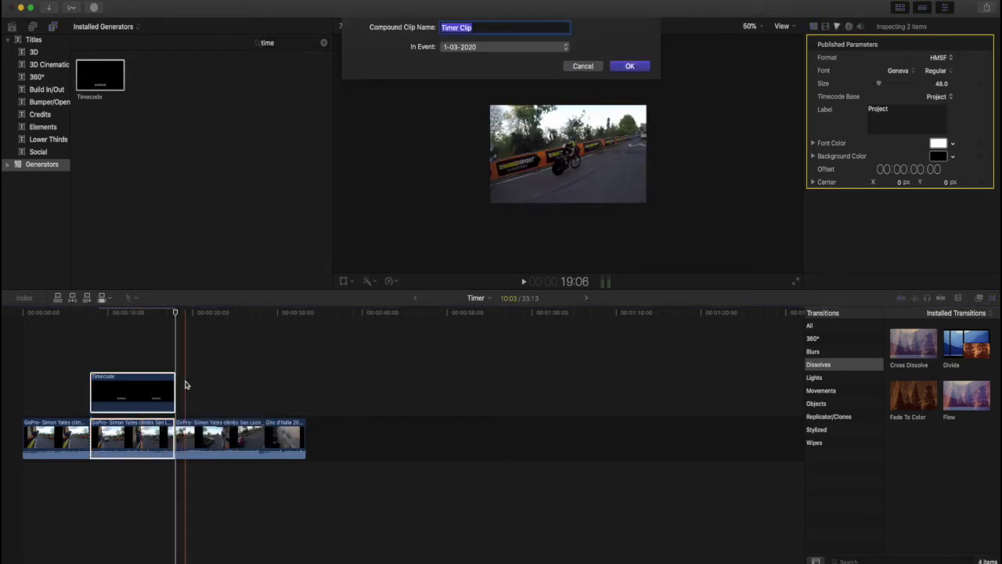
left_click(582, 67)
left_click(136, 364)
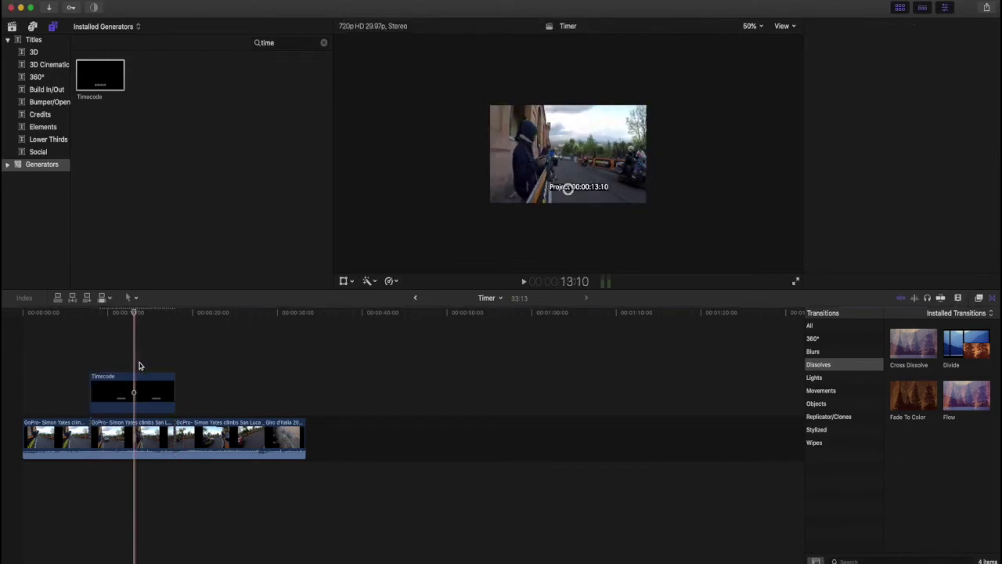
left_click(140, 384)
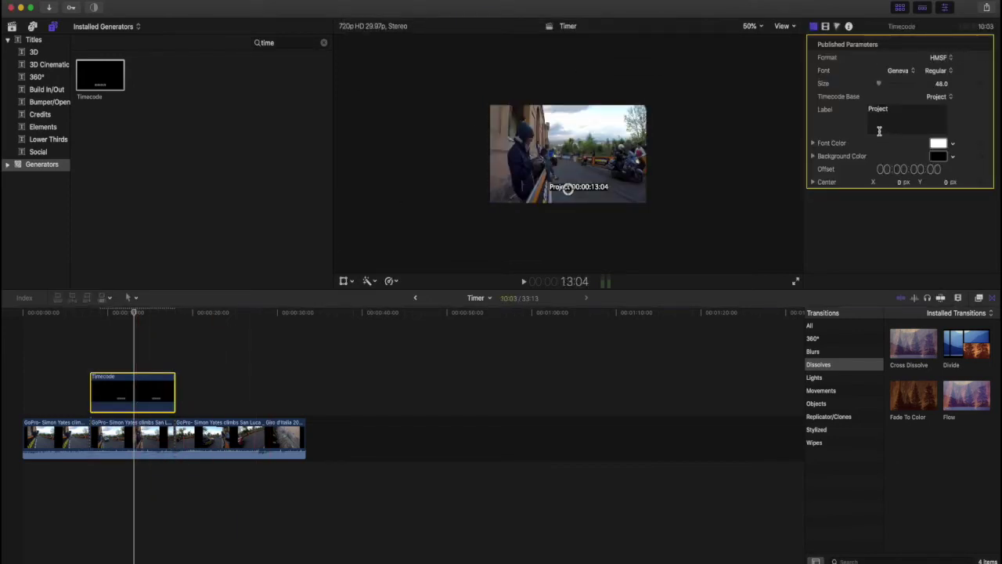
- Move the timecode overlay up and replace the Project label with 'Time Gap'
left_click_drag(567, 192, 600, 119)
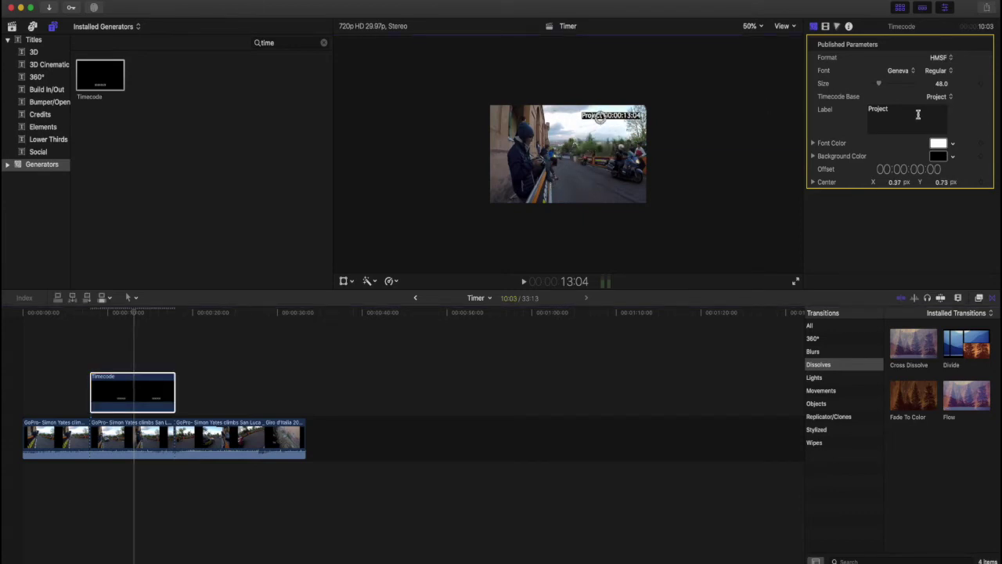
left_click_drag(895, 111, 862, 111)
type("Tim")
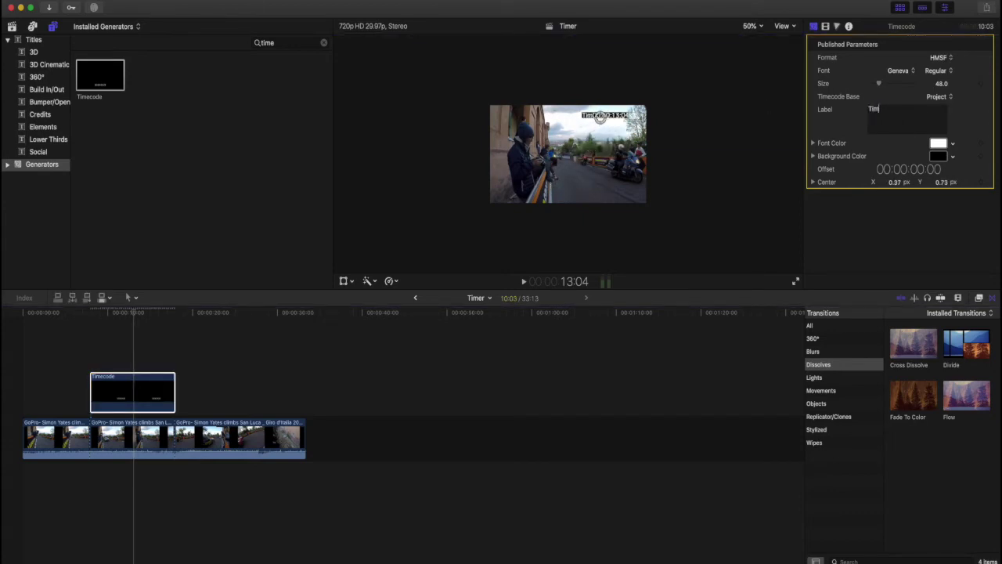
type("e Gap")
left_click_drag(880, 85, 878, 90)
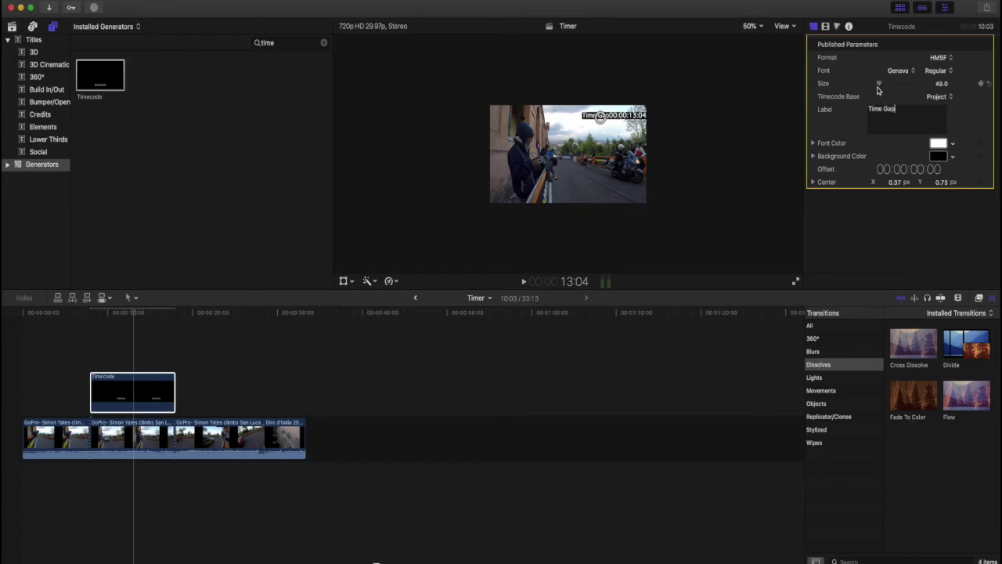
left_click(610, 119)
- Enlarge the timecode text to size 58 and position it near the frame top
left_click_drag(610, 119, 600, 116)
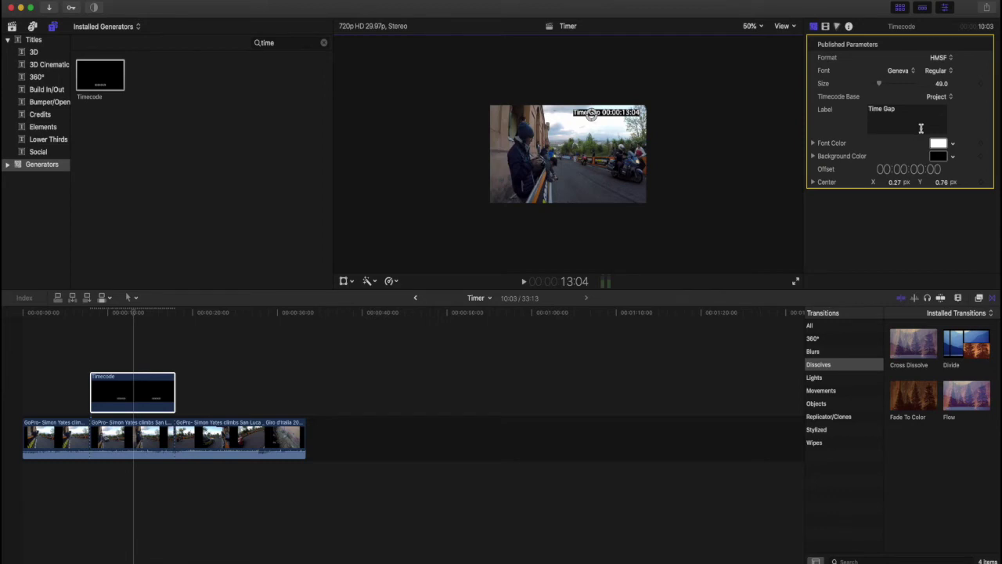
left_click_drag(879, 83, 882, 84)
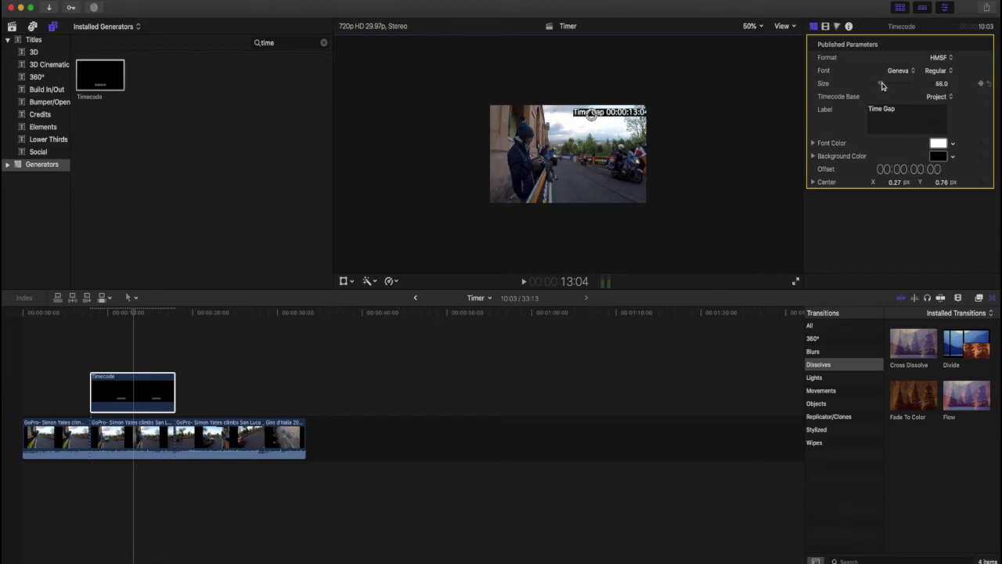
left_click_drag(593, 114, 577, 115)
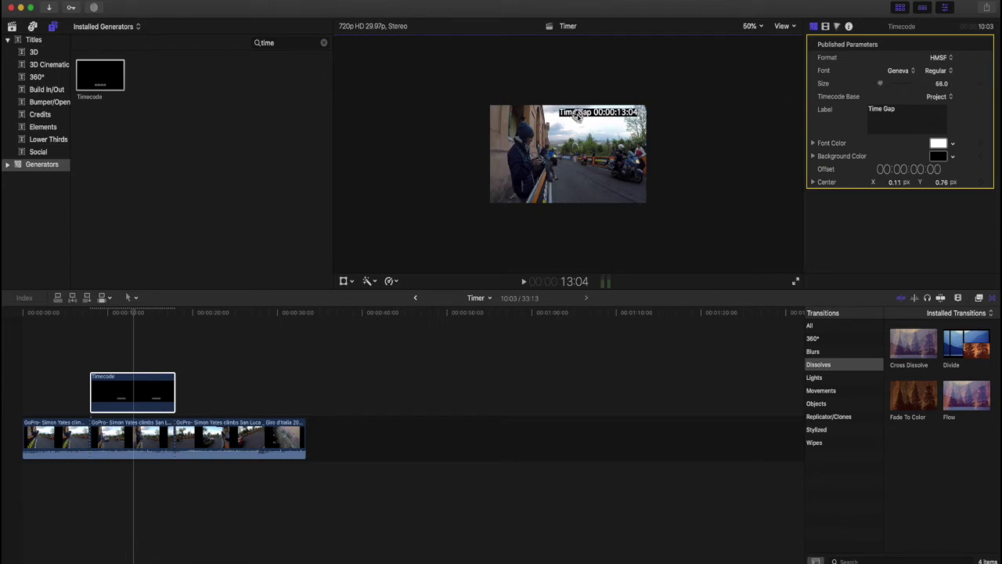
left_click(953, 143)
- Make the timecode text red and keep the HMSF display format
left_click(930, 177)
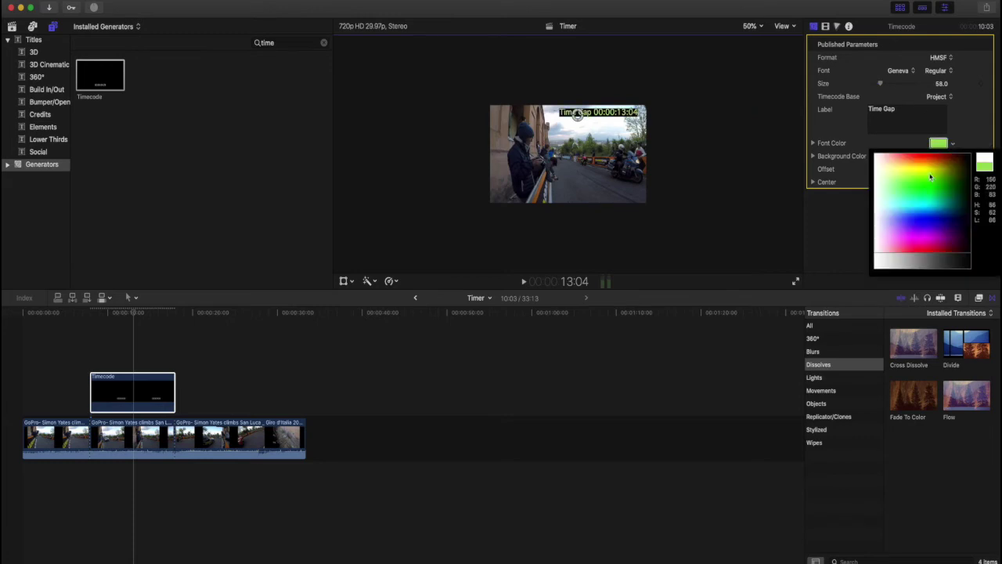
left_click_drag(930, 177, 926, 252)
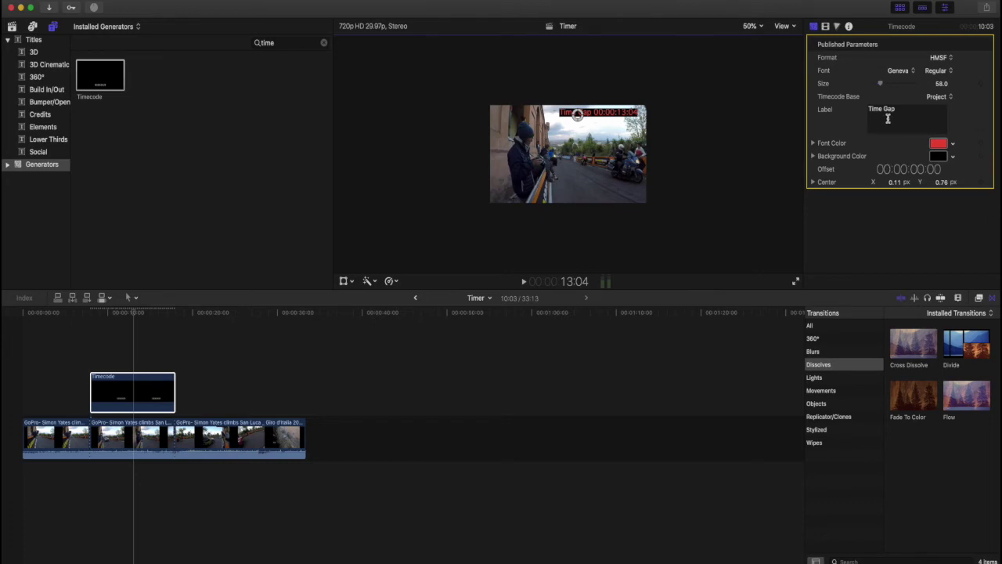
left_click(950, 58)
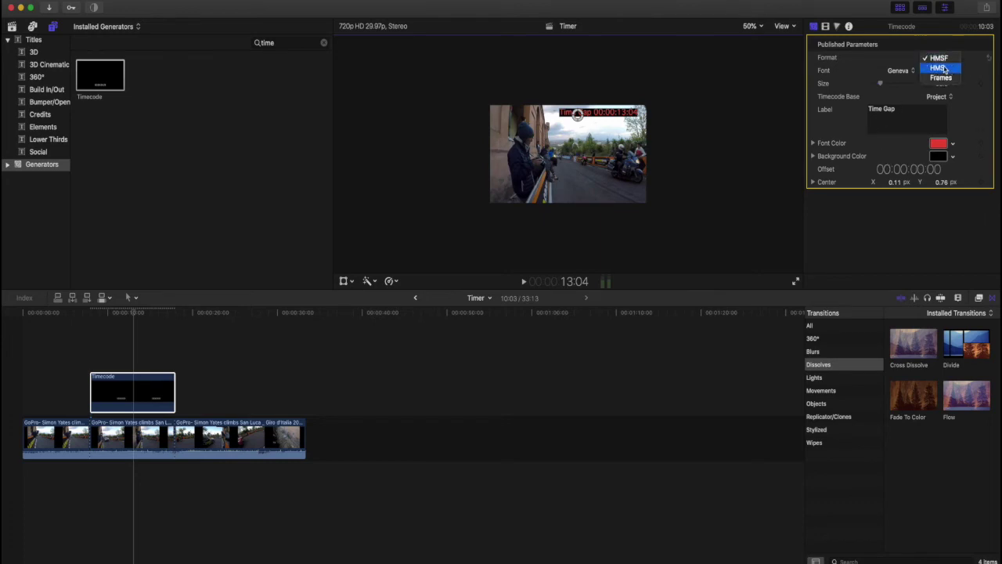
left_click(967, 68)
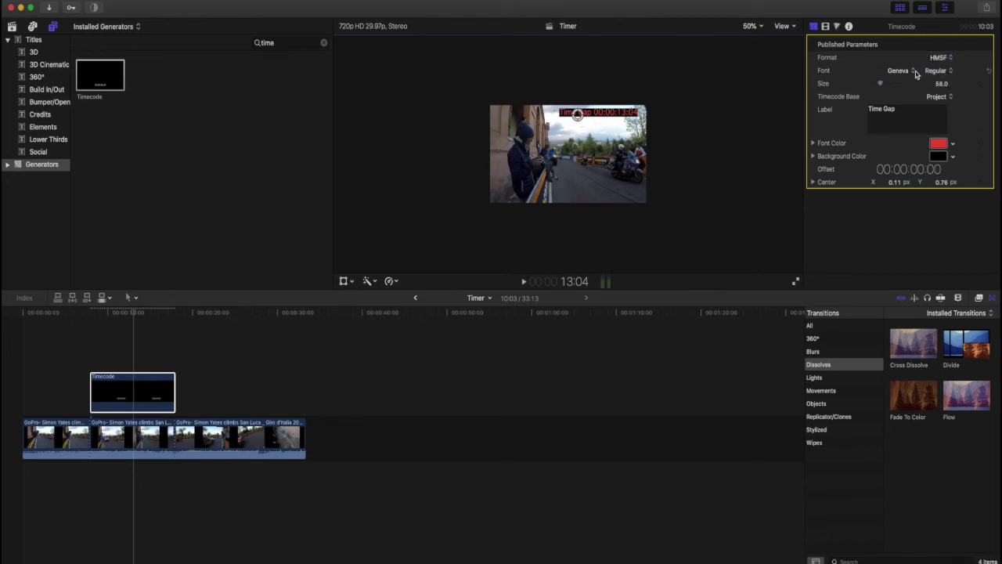
- Set the timecode font to Impact and shift the overlay toward the upper right
left_click(911, 71)
left_click(925, 81)
left_click(914, 71)
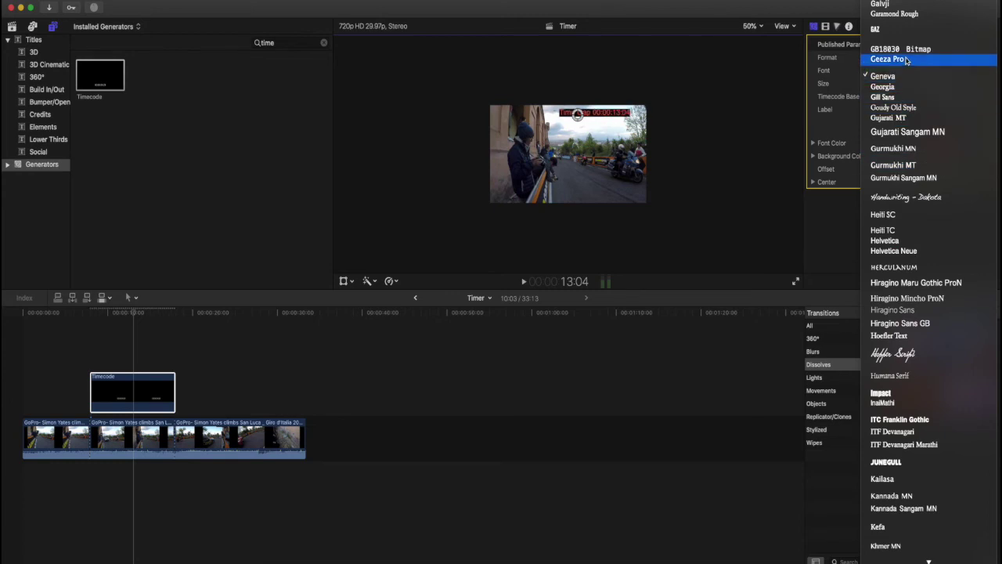
left_click(891, 393)
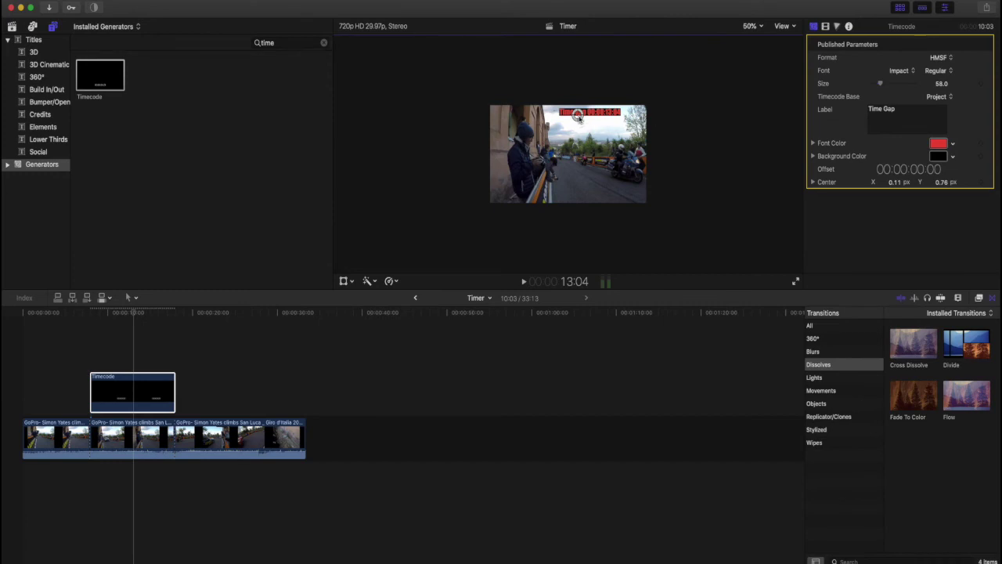
left_click_drag(577, 115, 597, 118)
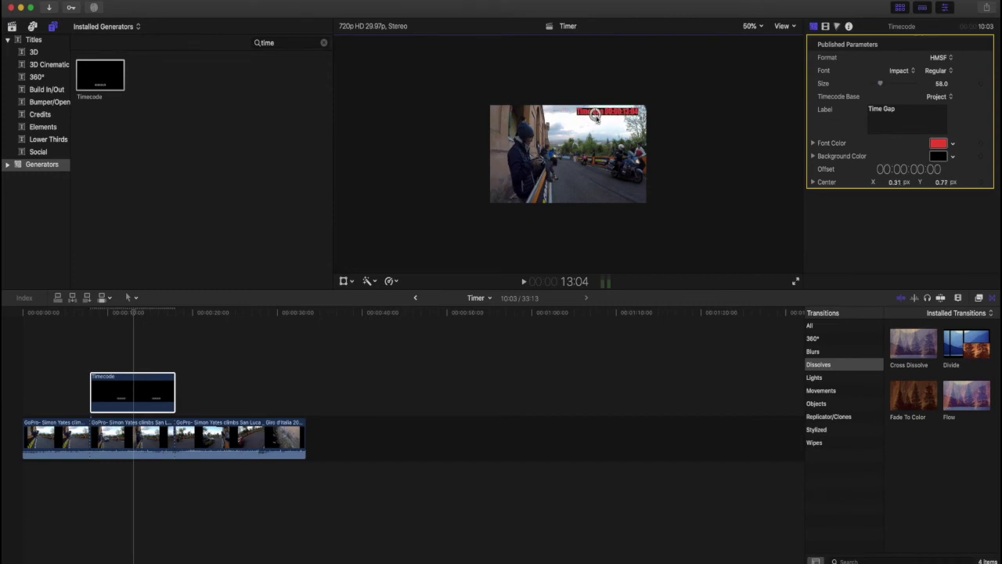
- Nest the Timecode overlay and middle GoPro piece into a compound clip named 'Time Gap'
left_click(212, 358)
left_click(127, 391)
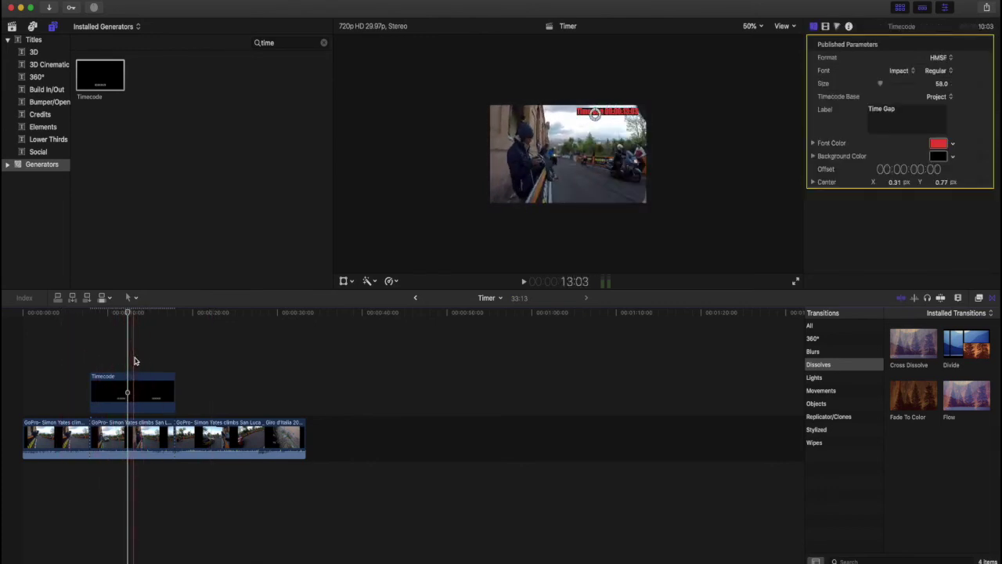
left_click_drag(134, 361, 155, 443)
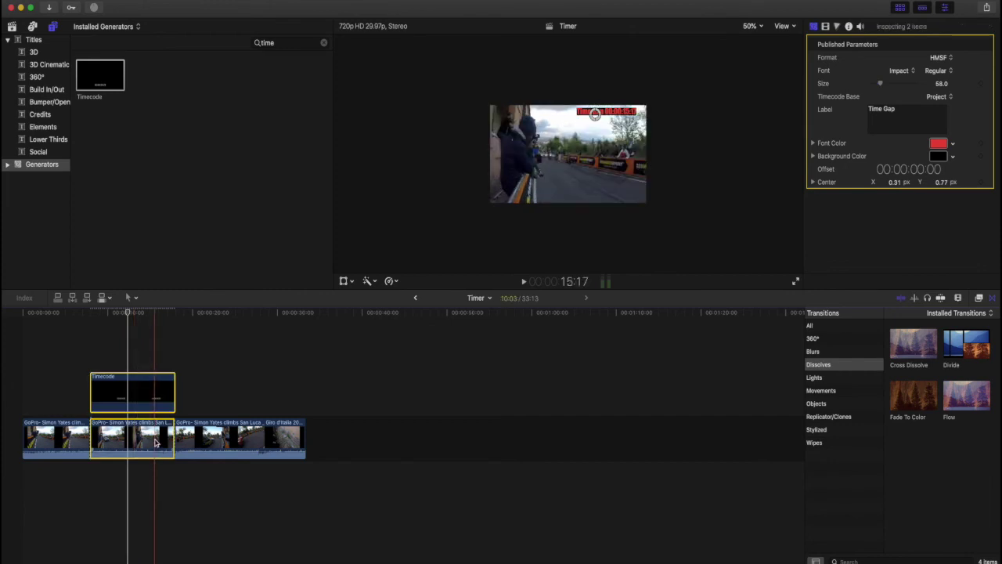
right_click(155, 443)
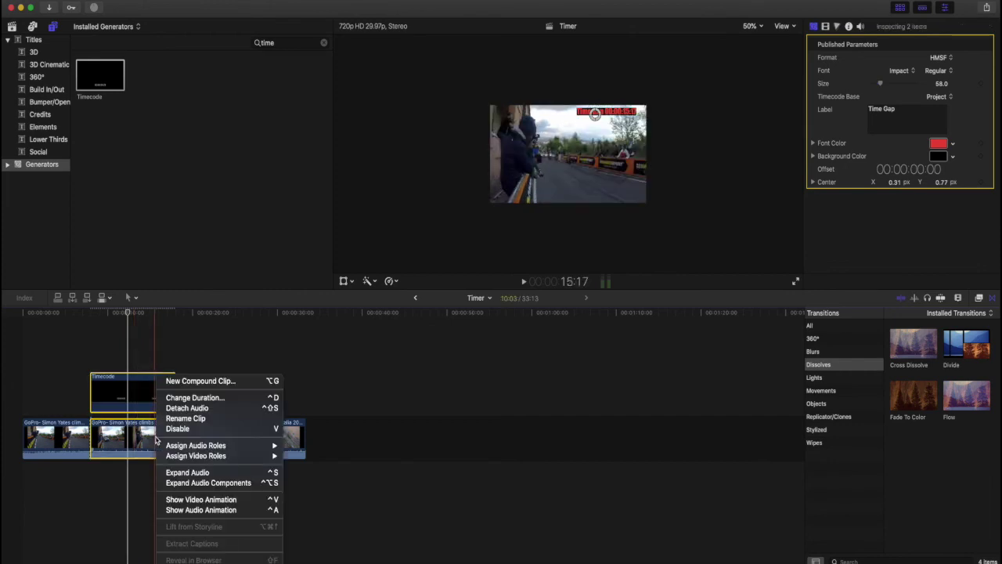
left_click(196, 382)
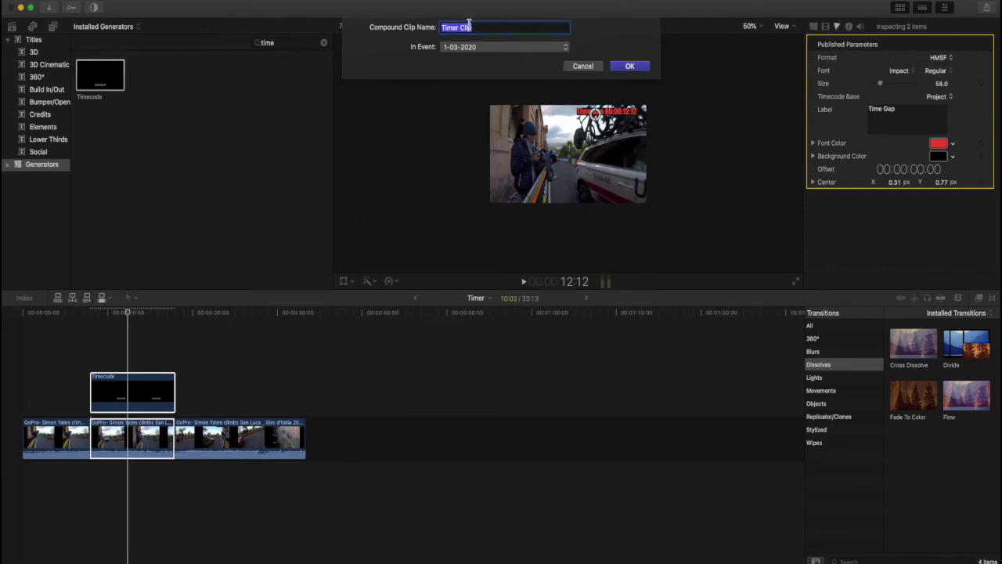
type("Ti")
left_click(630, 67)
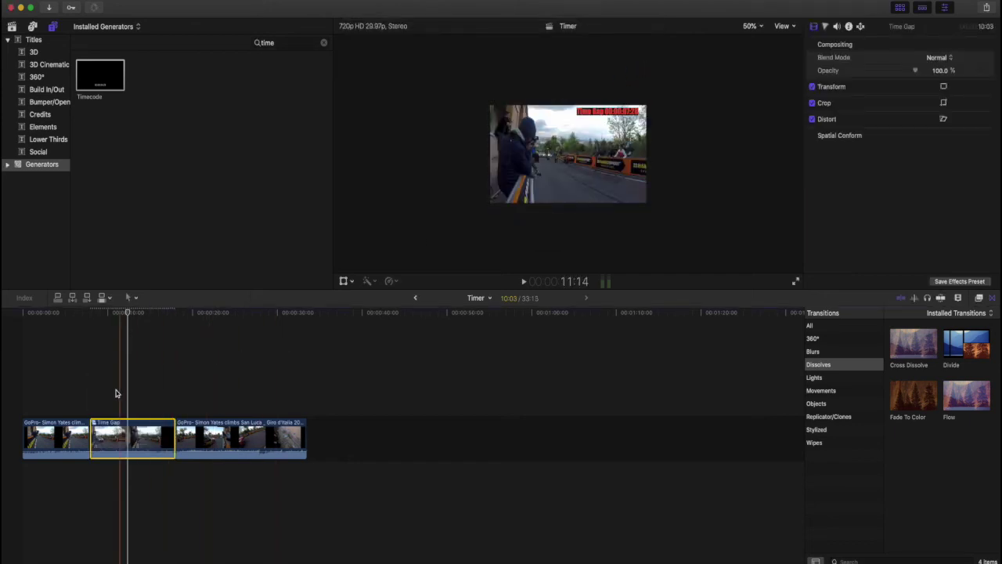
left_click(59, 393)
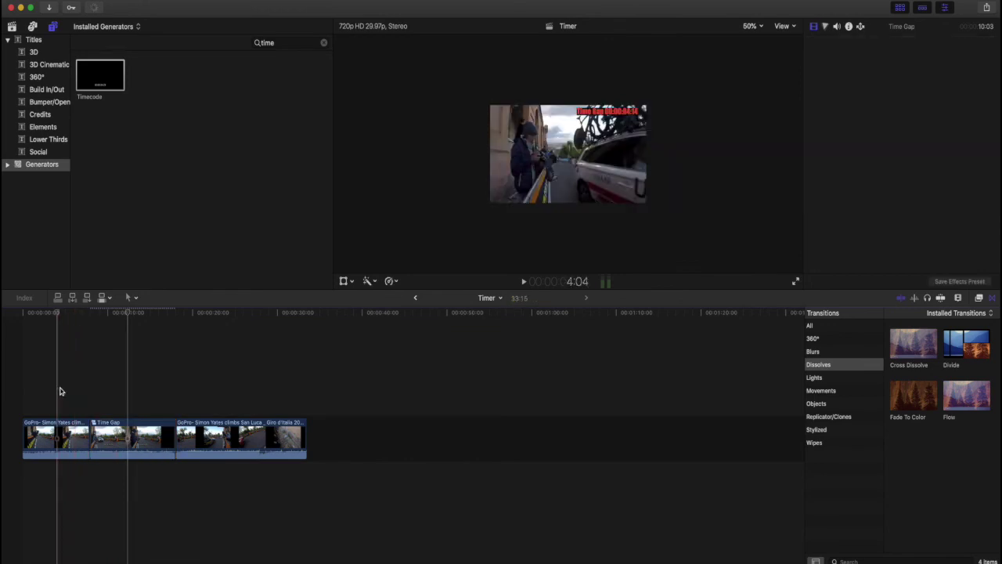
left_click(523, 283)
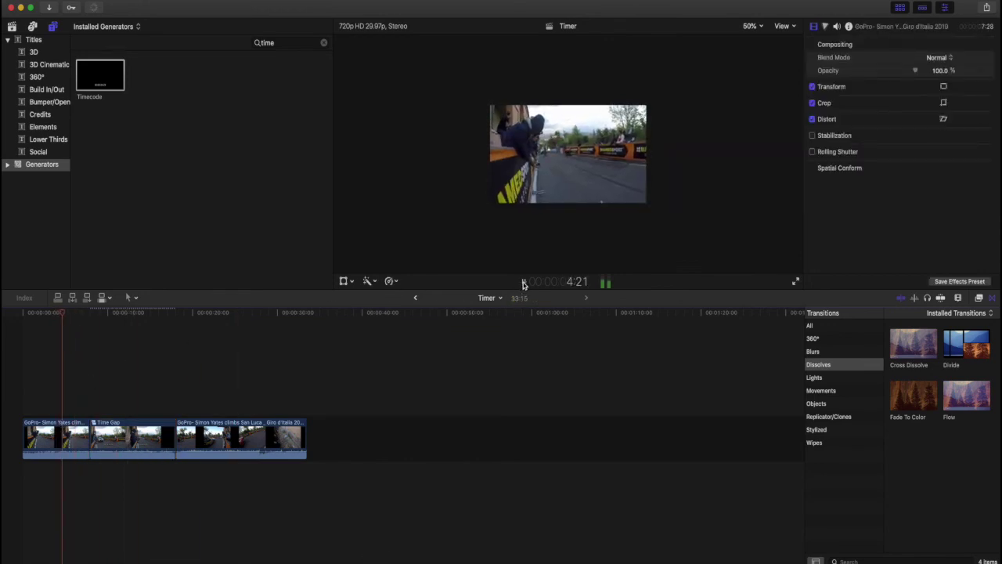
key("XF86AudioRaiseVolume")
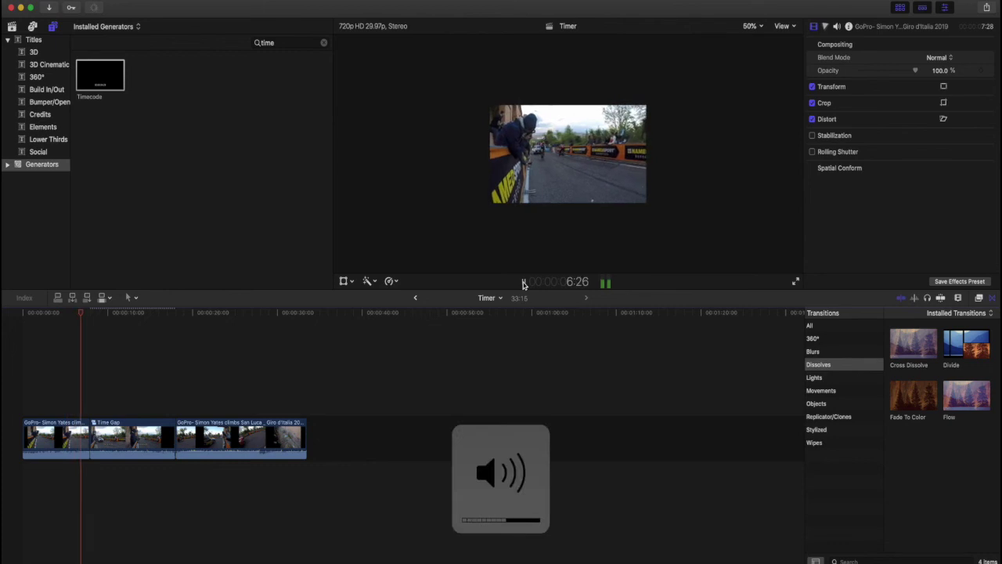